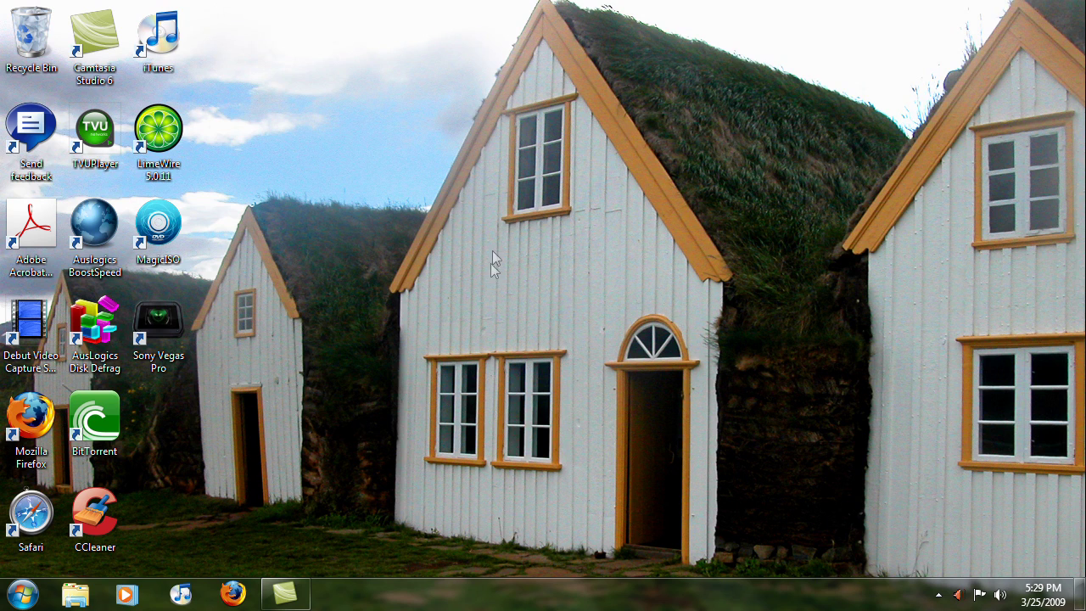
Open the Gadgets gallery from the desktop's right-click menu.
right_click(458, 252)
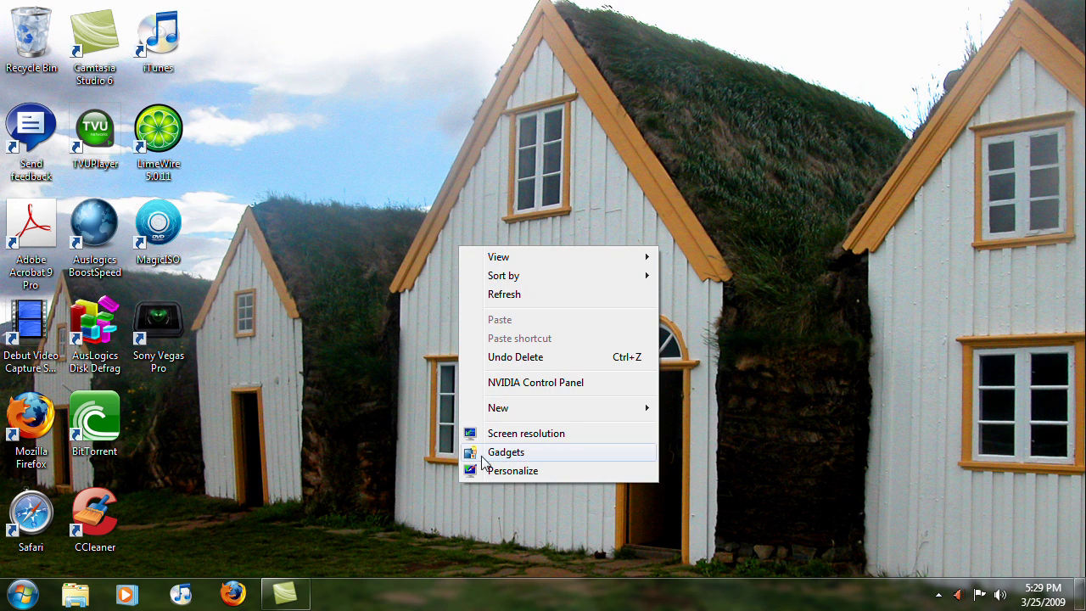
click(506, 452)
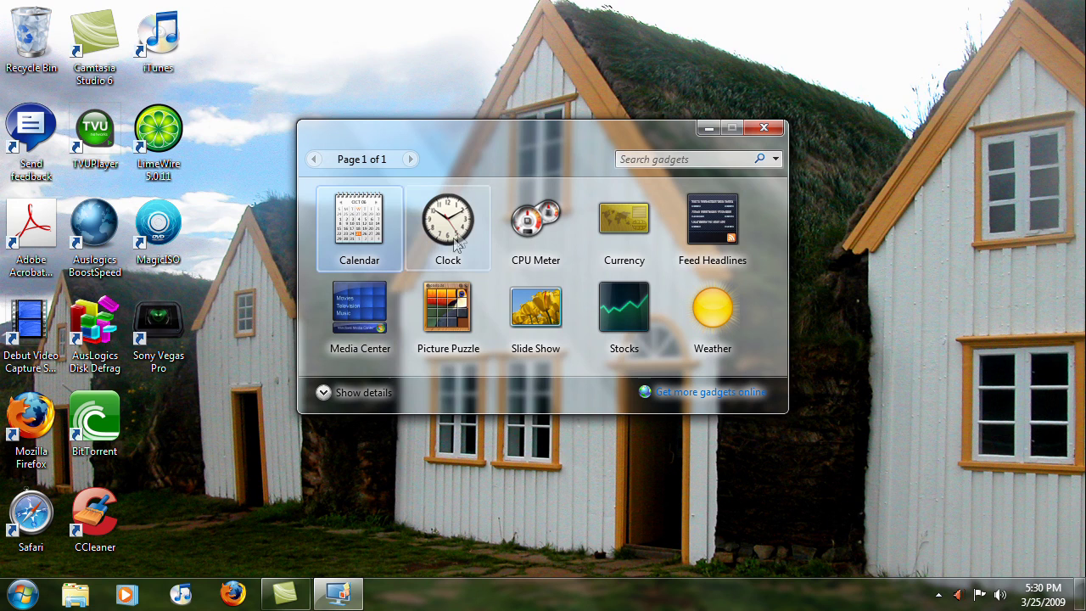
Add a Clock gadget from the gallery and drag it into the desktop's lower-right corner.
key(Right)
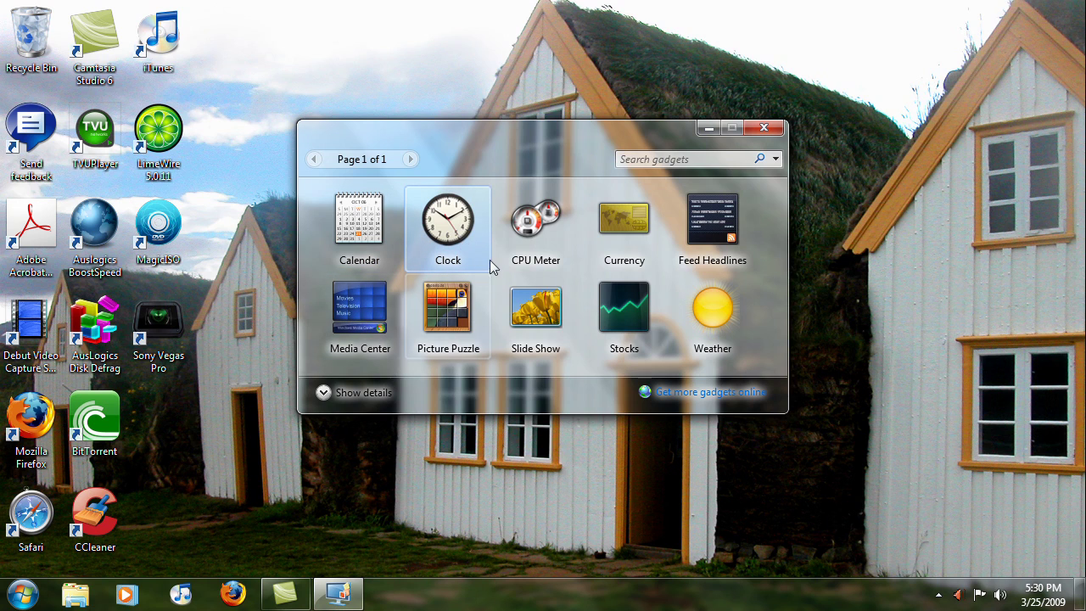
drag(466, 233, 509, 246)
drag(580, 152, 607, 287)
double_click(459, 369)
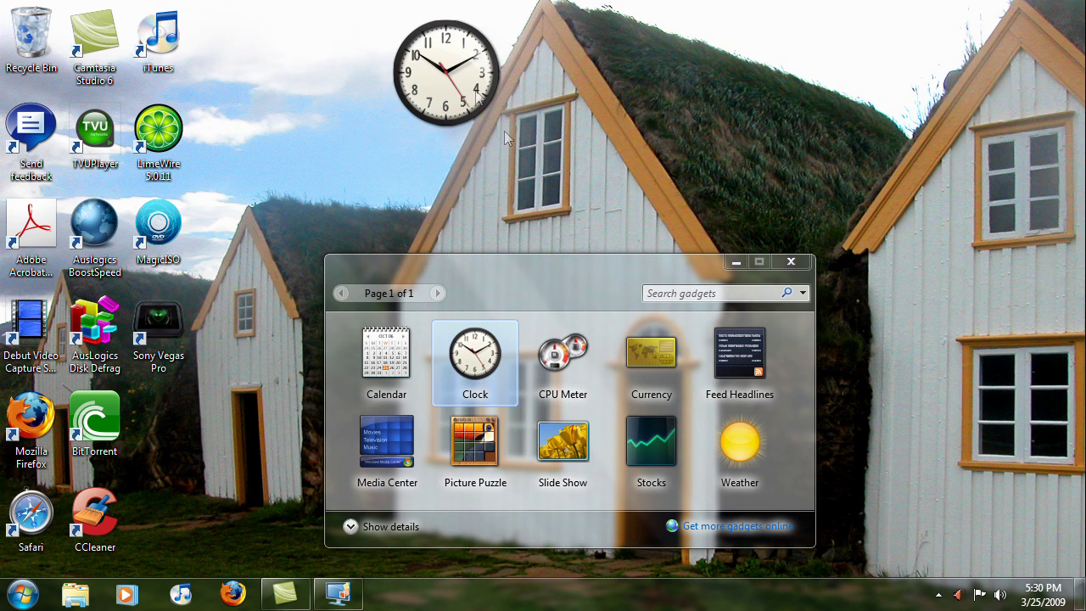
drag(459, 112, 923, 515)
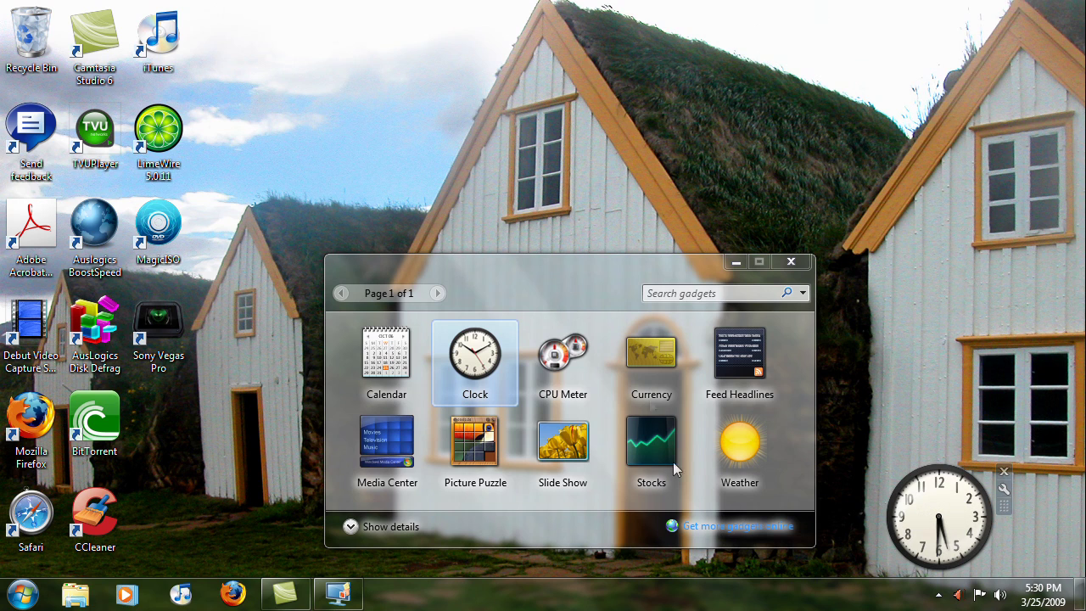
Place a Currency gadget at the top right, enlarging it and returning it to small size.
drag(652, 354, 948, 96)
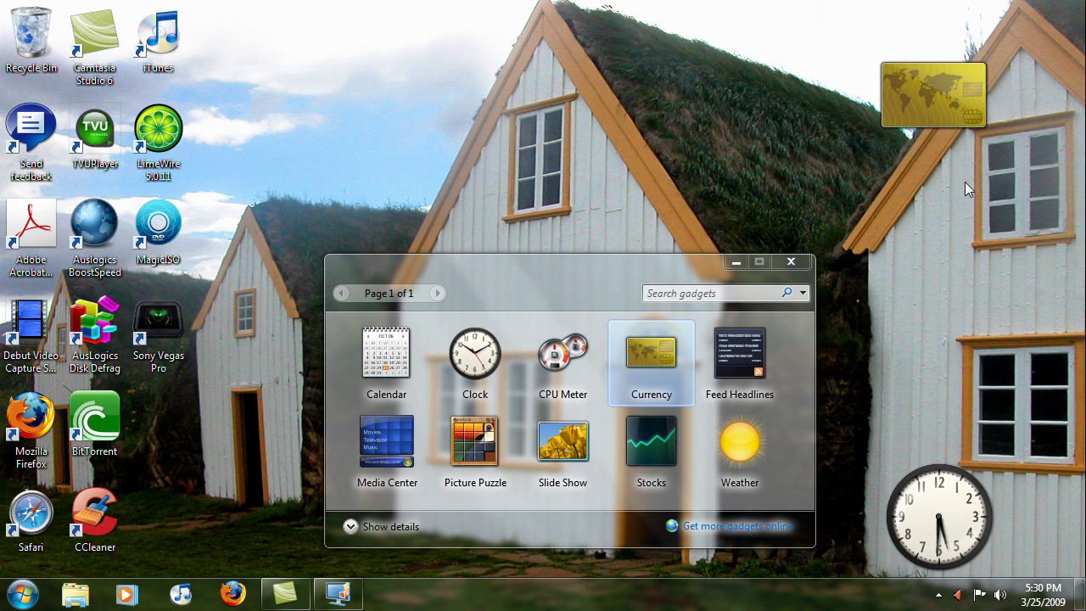
mouse_move(963, 93)
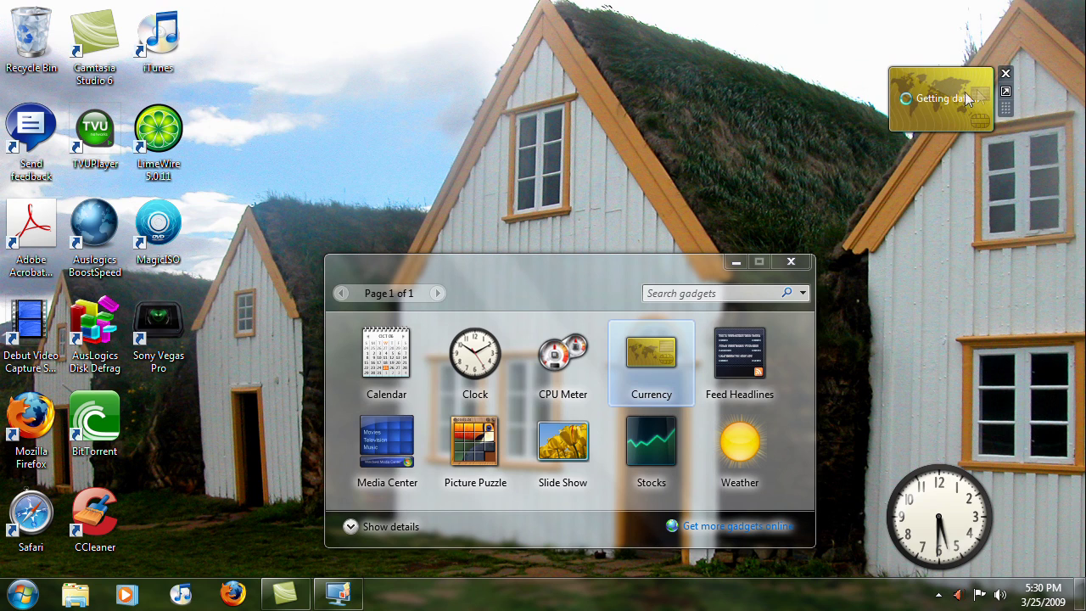
click(1005, 92)
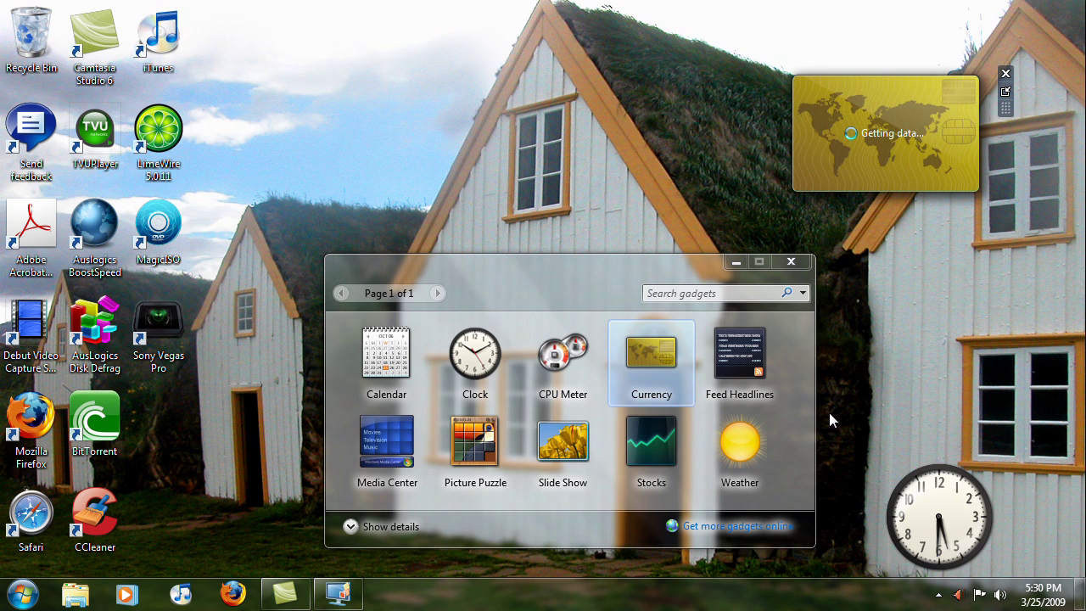
click(1005, 93)
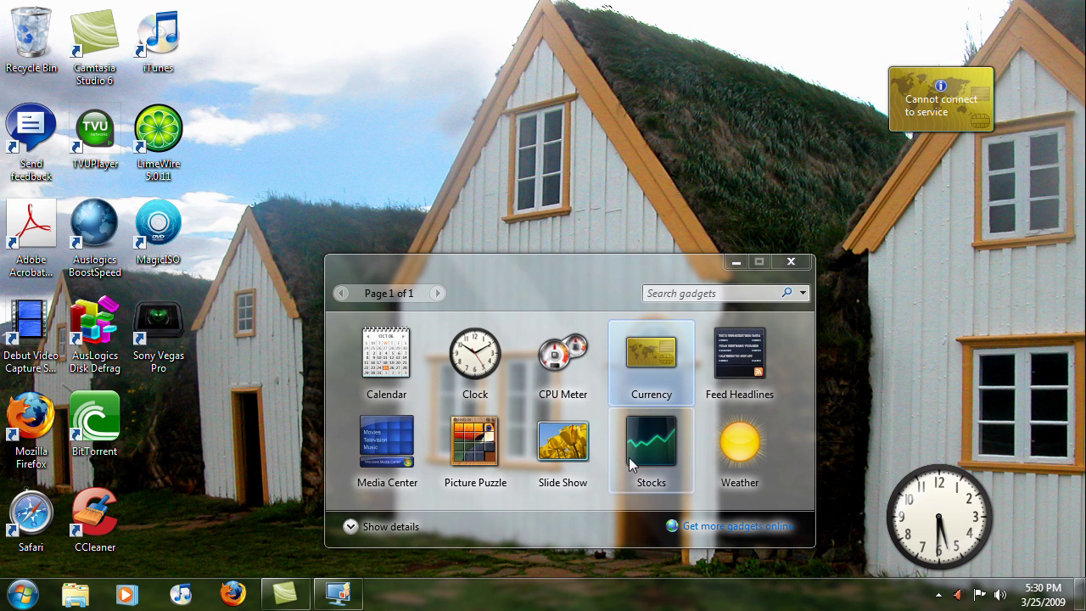
Try a Stocks gadget, toggle its size larger and smaller, then remove it.
drag(633, 459, 747, 143)
click(827, 96)
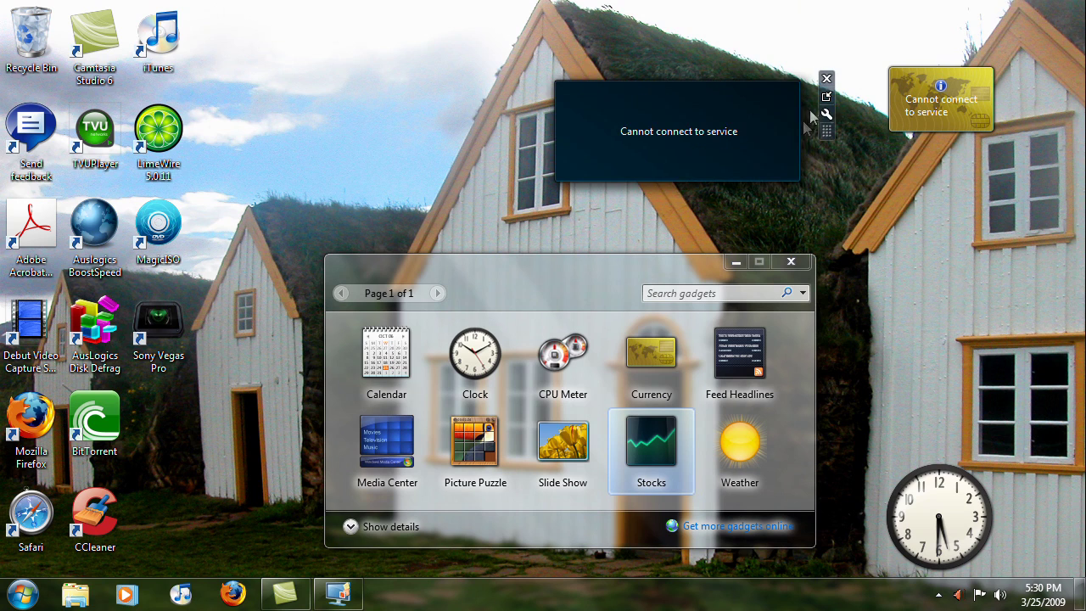
click(828, 97)
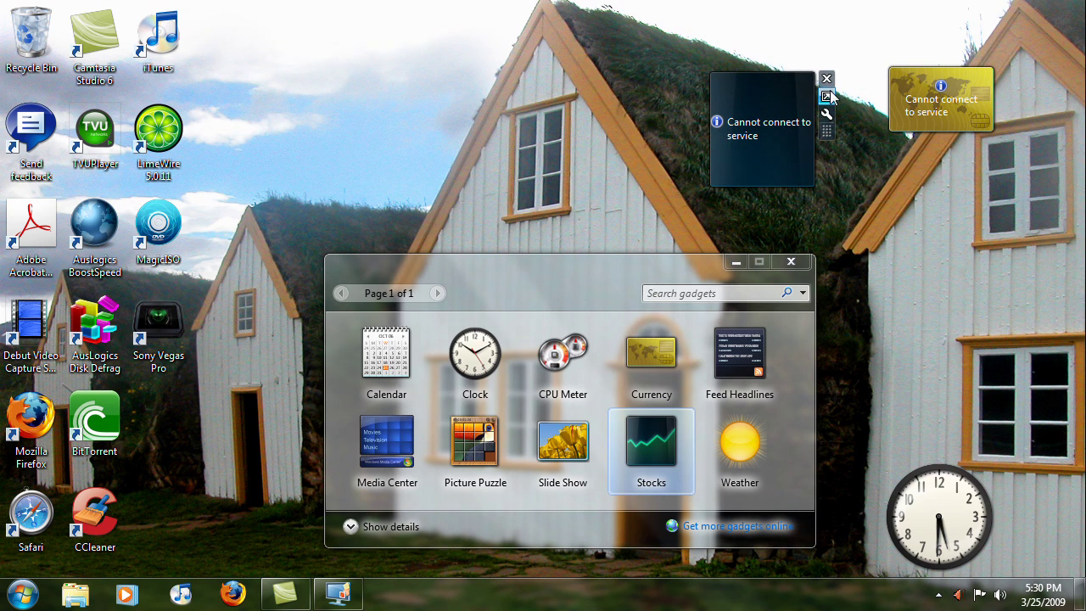
click(828, 79)
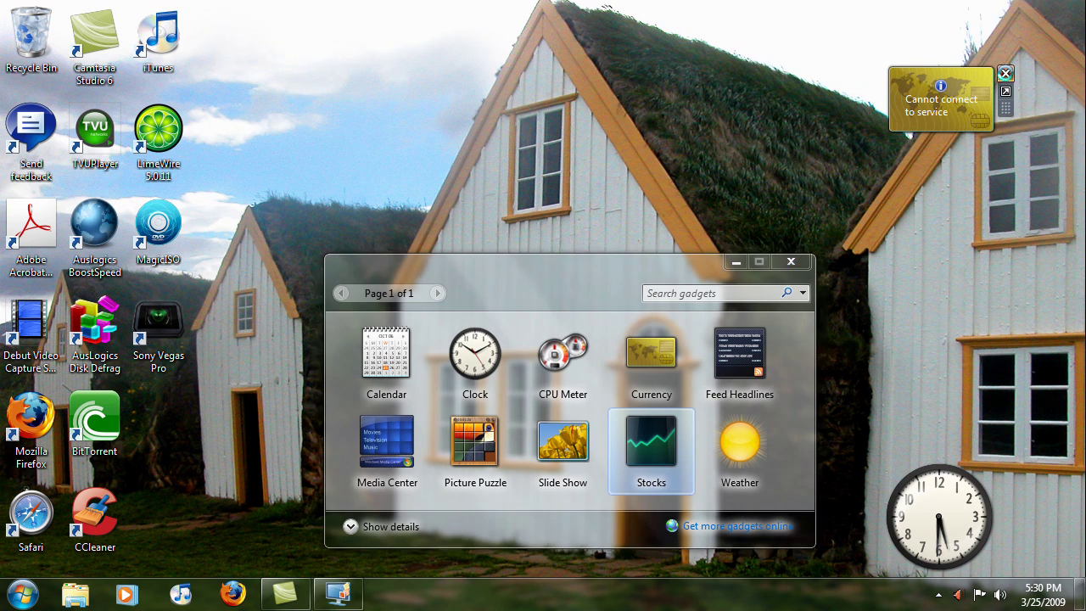
Move the Clock to the top right and add an enlarged Calendar beside it.
drag(931, 508, 976, 136)
drag(422, 373, 987, 304)
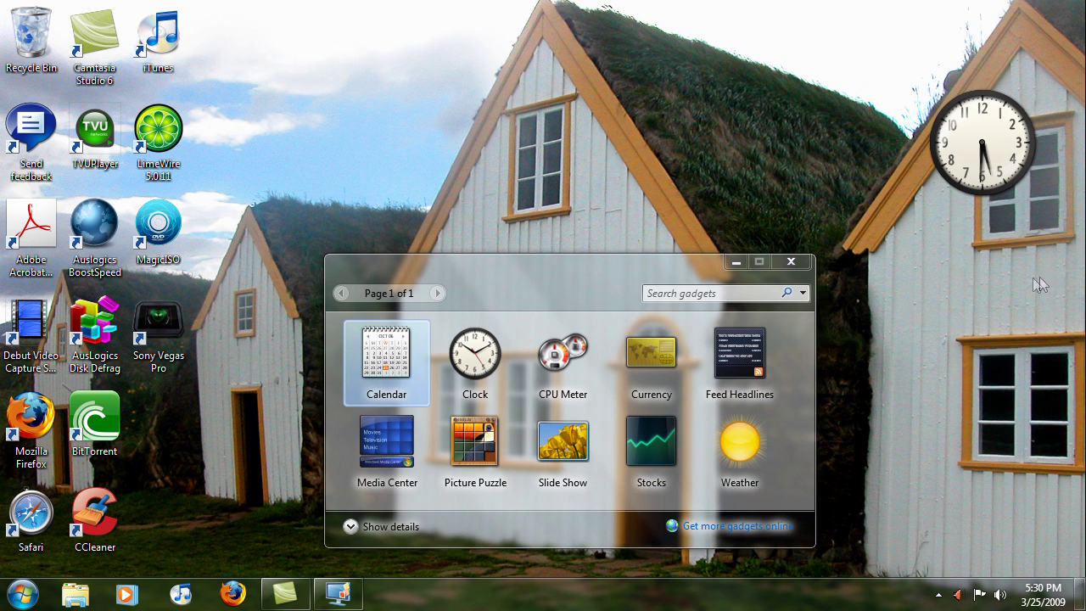
click(1046, 272)
click(1058, 271)
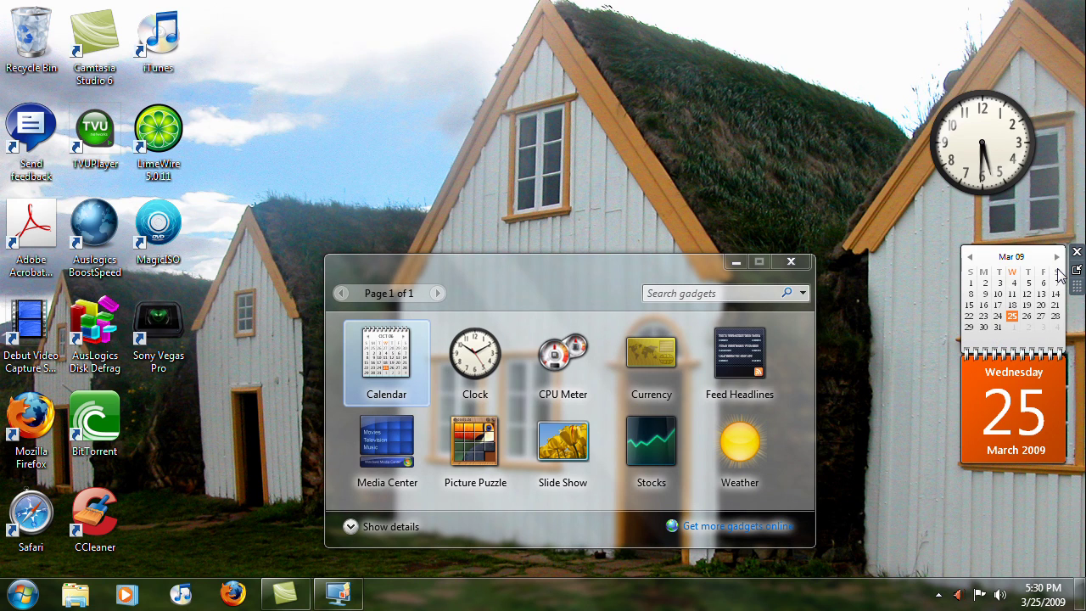
drag(1038, 360, 978, 324)
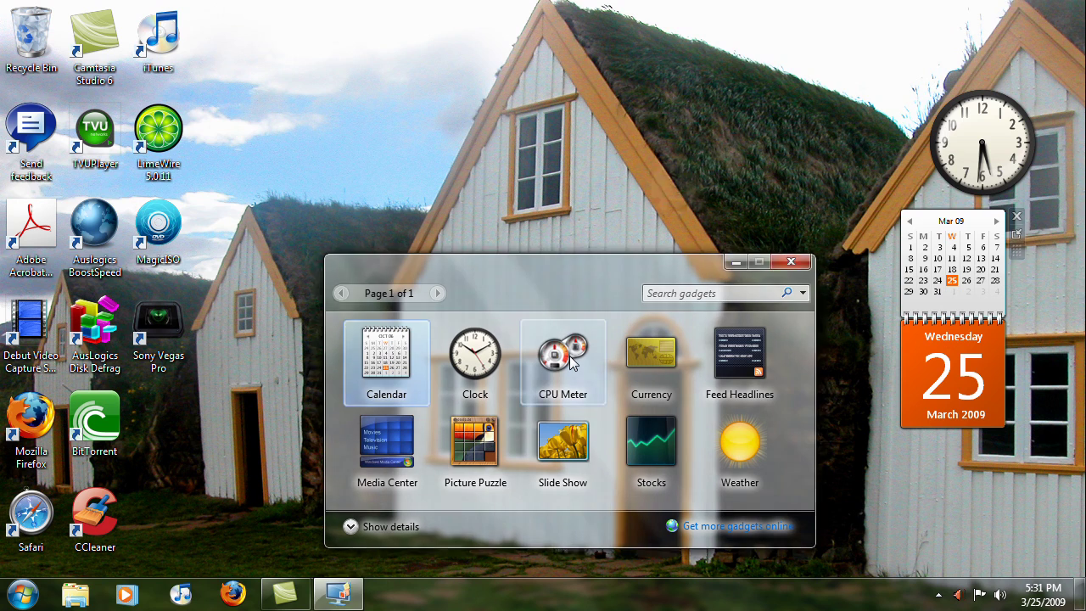
Add a large-size CPU Meter gadget positioned toward the upper right.
drag(563, 354, 703, 173)
click(773, 154)
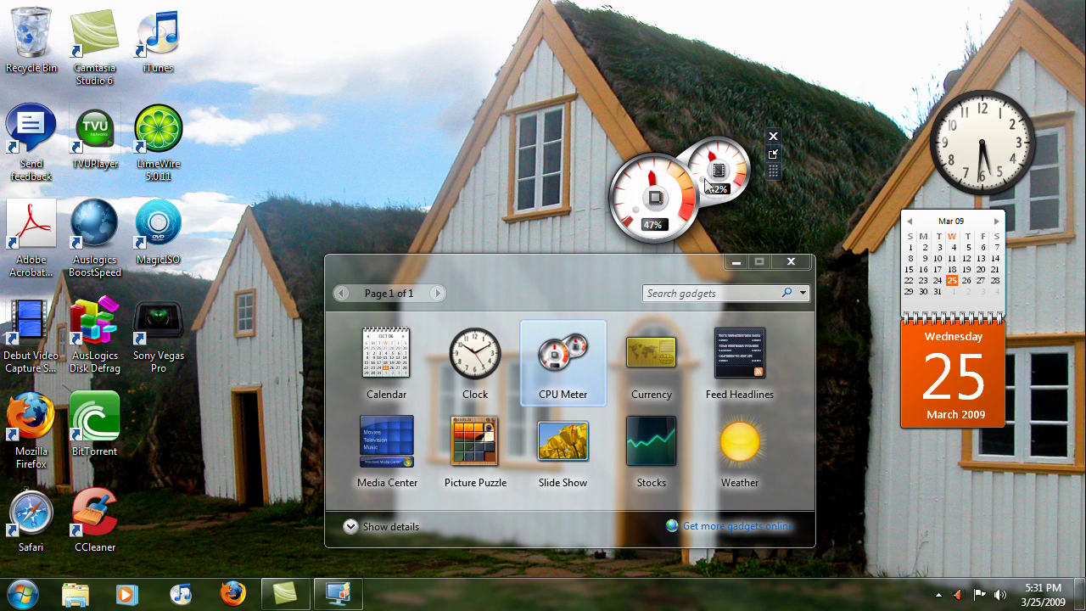
drag(702, 189, 879, 85)
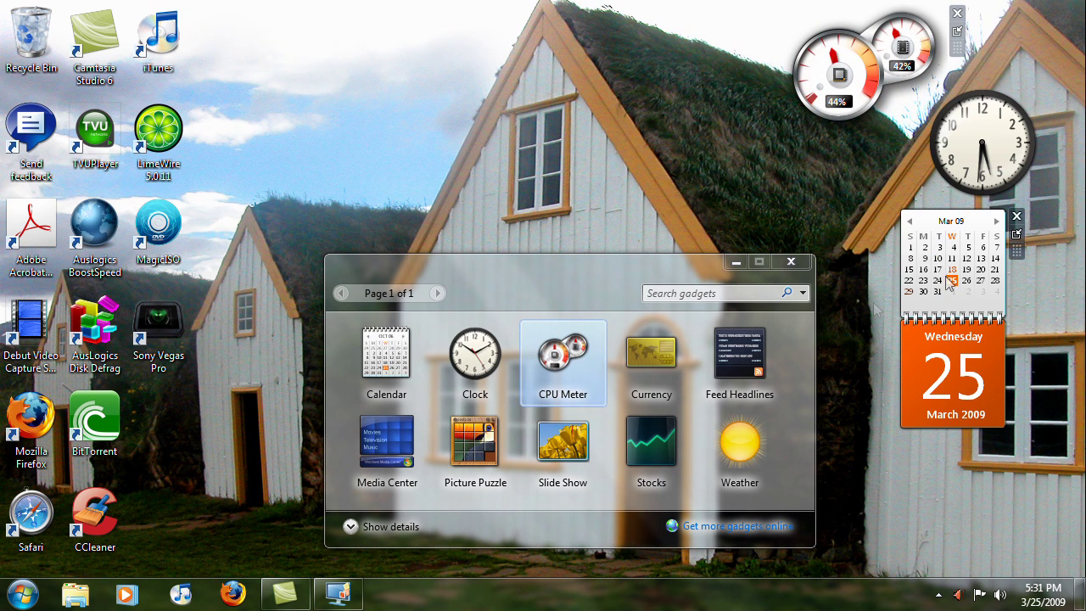
Add a Media Center gadget and shift the gadget gallery up and left.
drag(387, 442, 725, 197)
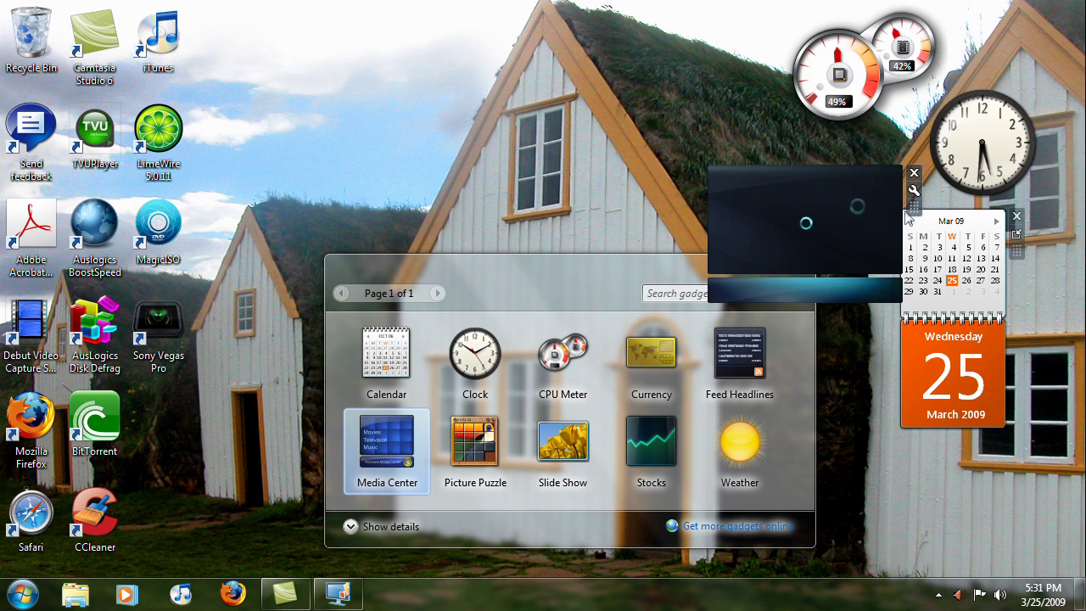
click(675, 270)
drag(676, 270, 527, 221)
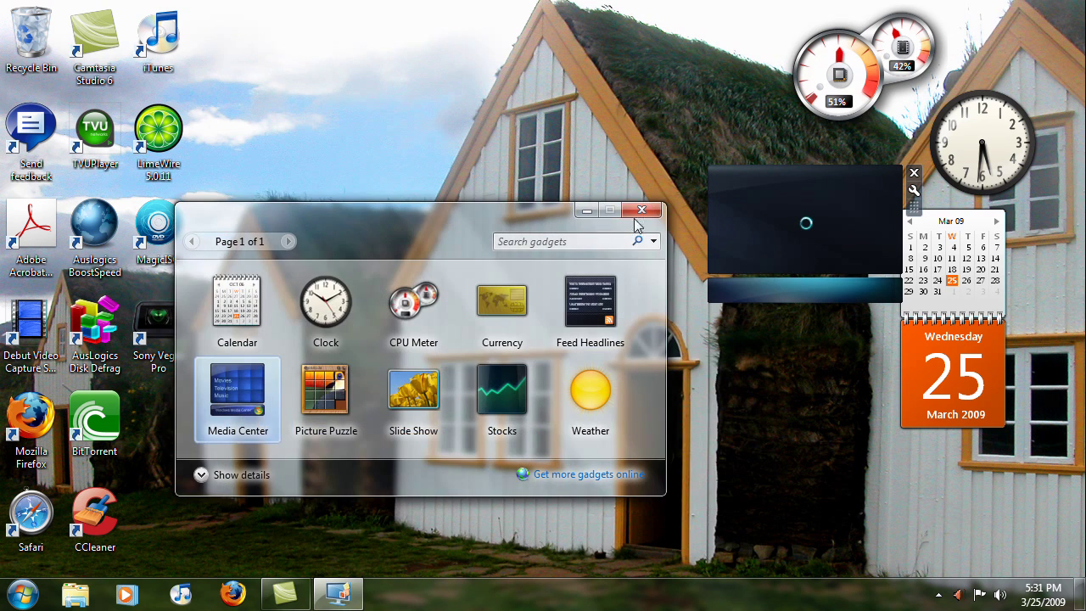
Close the gallery and roughly reposition the CPU Meter, Media Center, Clock and Calendar gadgets.
click(645, 209)
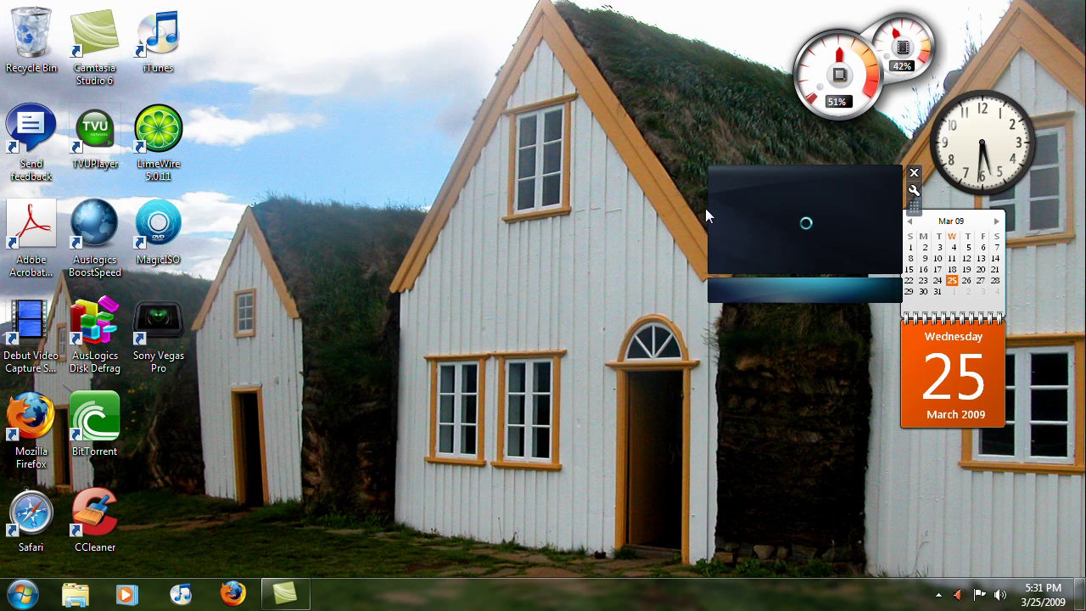
drag(849, 111, 331, 169)
drag(727, 170, 727, 47)
drag(966, 136, 271, 374)
drag(929, 323, 958, 408)
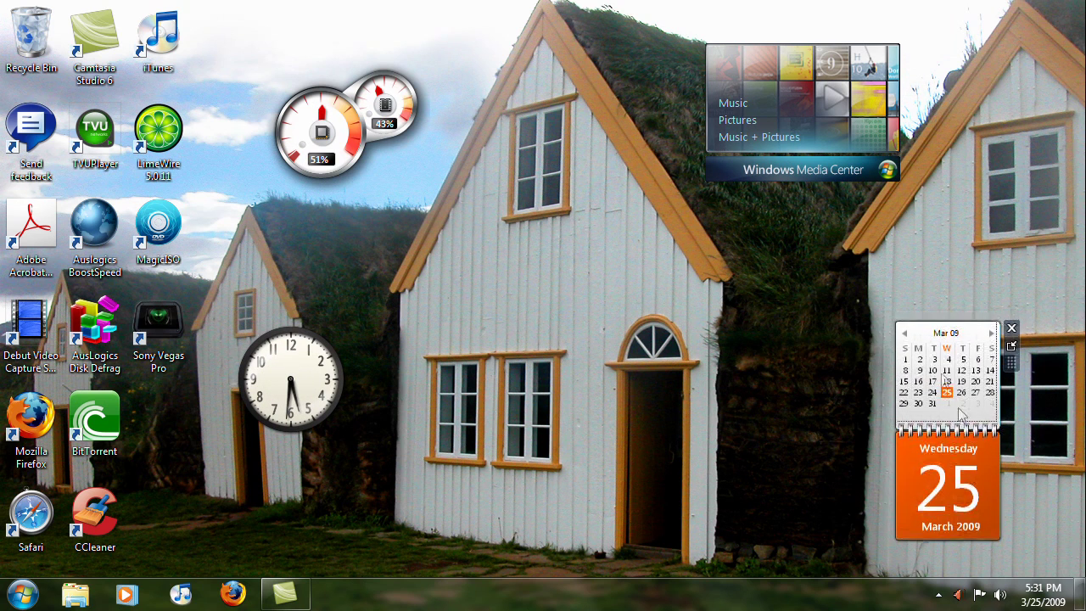
Fine-tune placement: Media Center top-right corner, CPU Meter top left, Clock lower left.
drag(842, 146, 878, 140)
drag(321, 149, 243, 91)
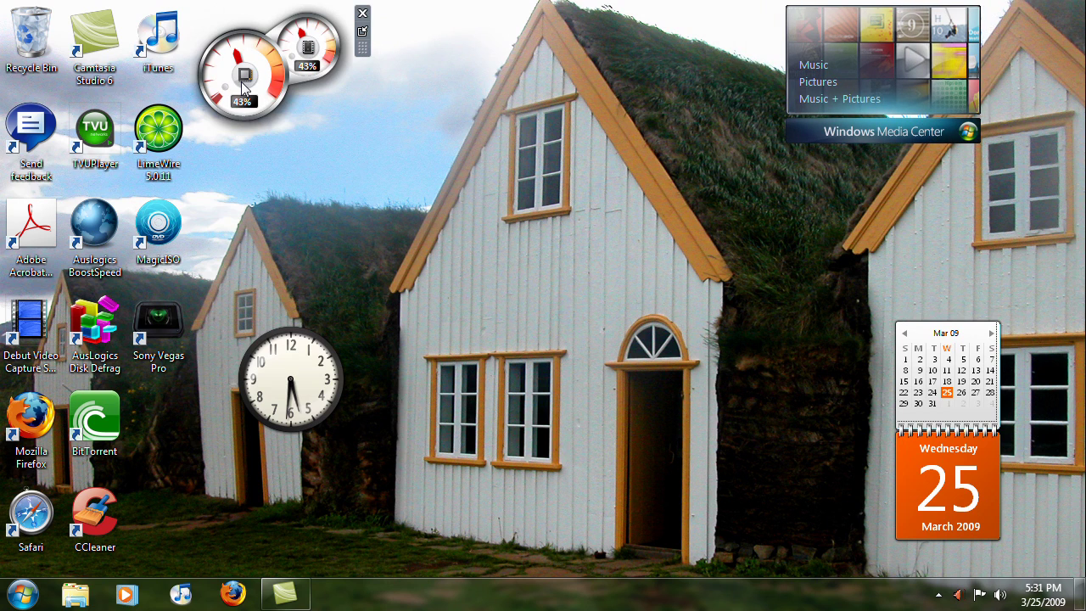
drag(255, 412, 151, 519)
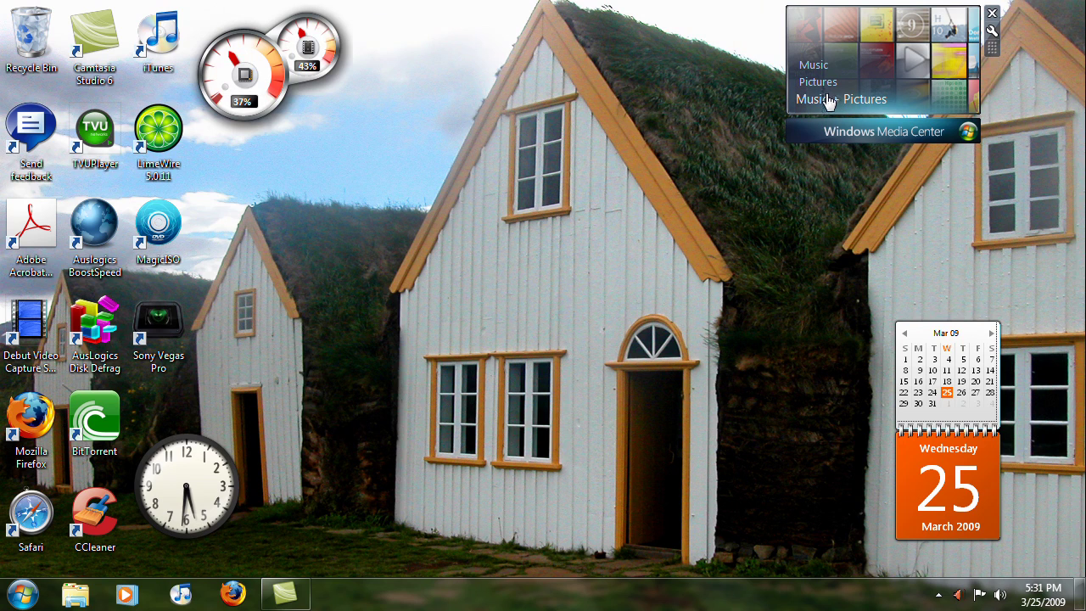
mouse_move(249, 85)
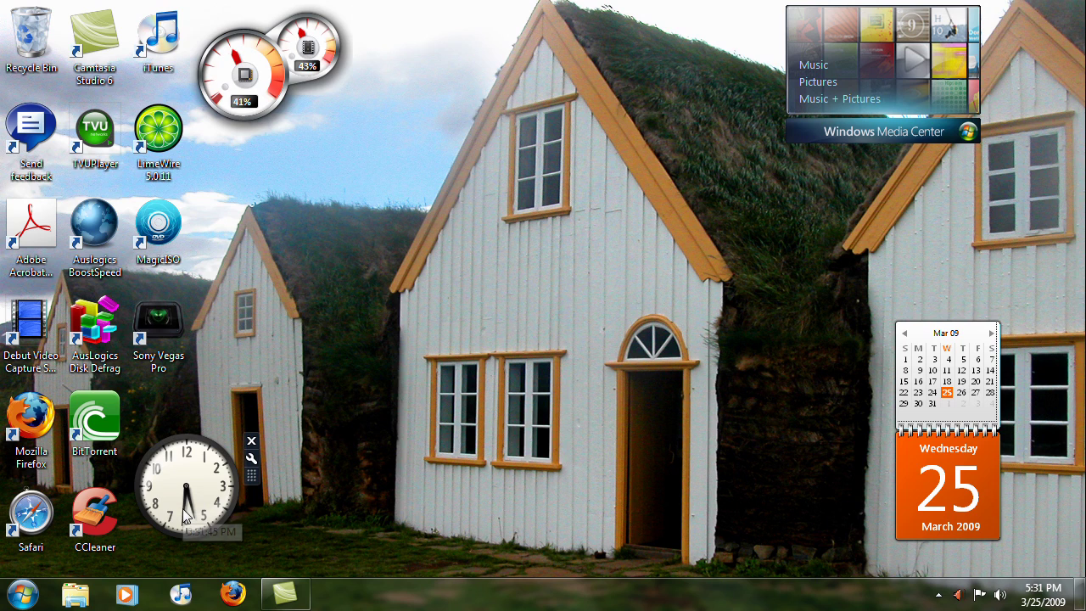
mouse_move(942, 382)
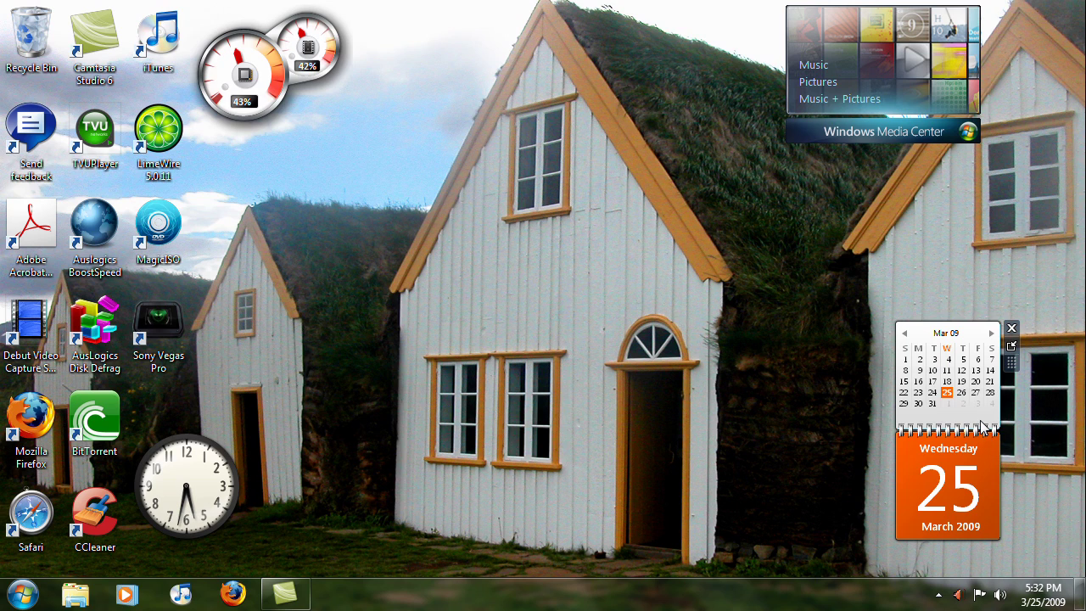
Move the Calendar gadget to the desktop's centre and launch Windows Explorer from the taskbar.
drag(975, 422, 842, 312)
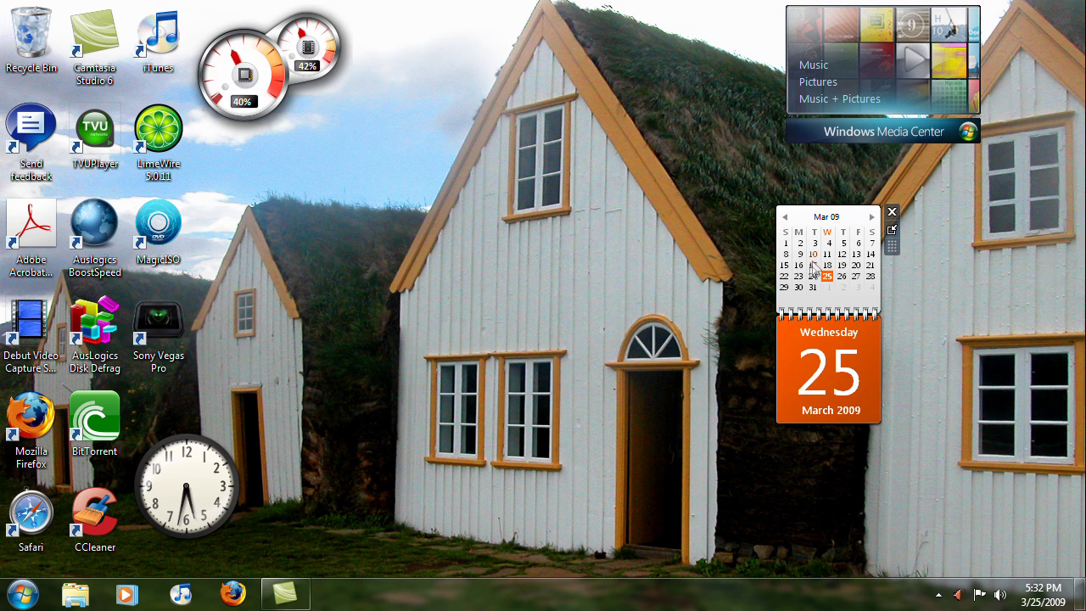
drag(836, 317, 513, 377)
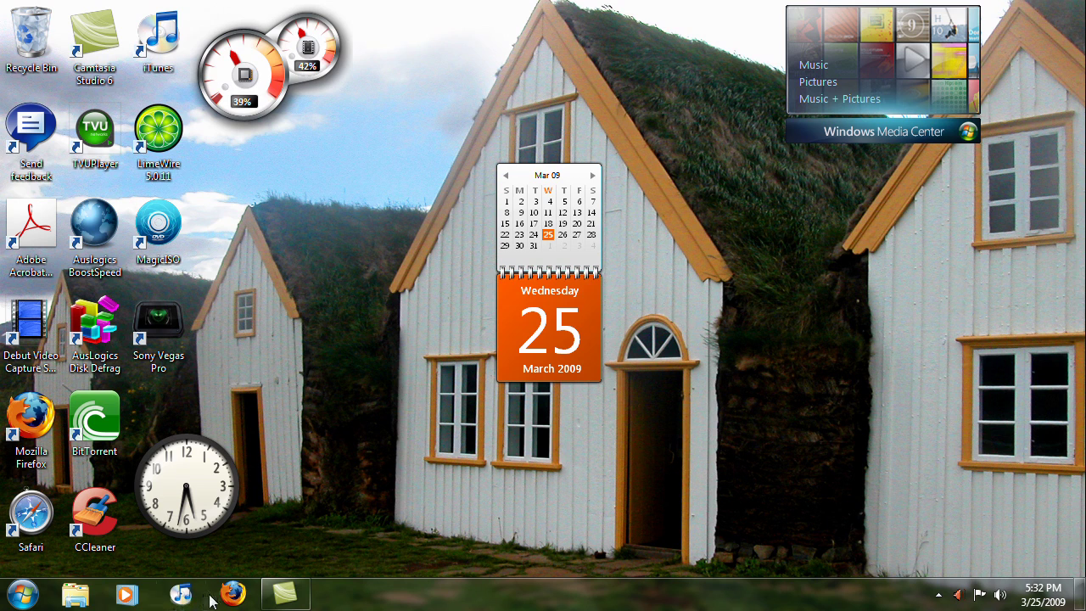
click(95, 601)
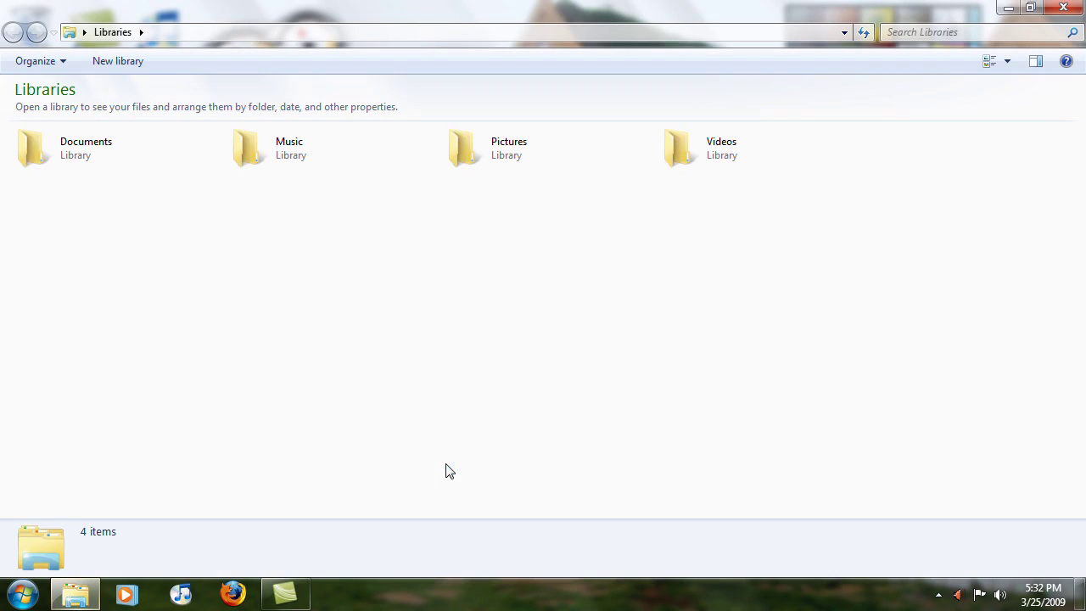
Close the Libraries window and remove the CPU Meter, leaving Clock, Calendar and Media Center.
click(1066, 9)
mouse_move(237, 82)
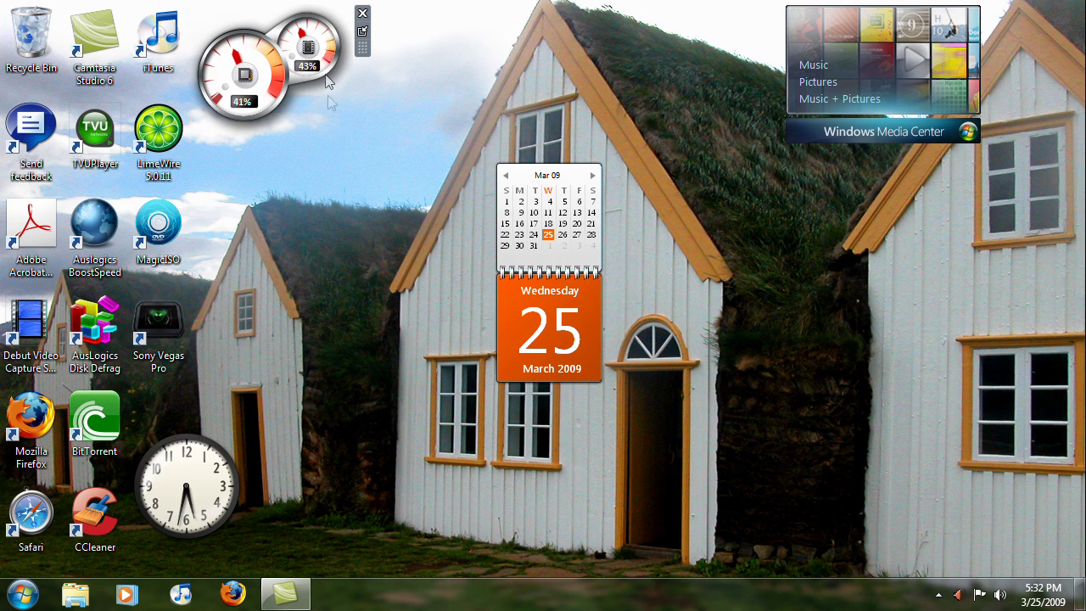
click(362, 14)
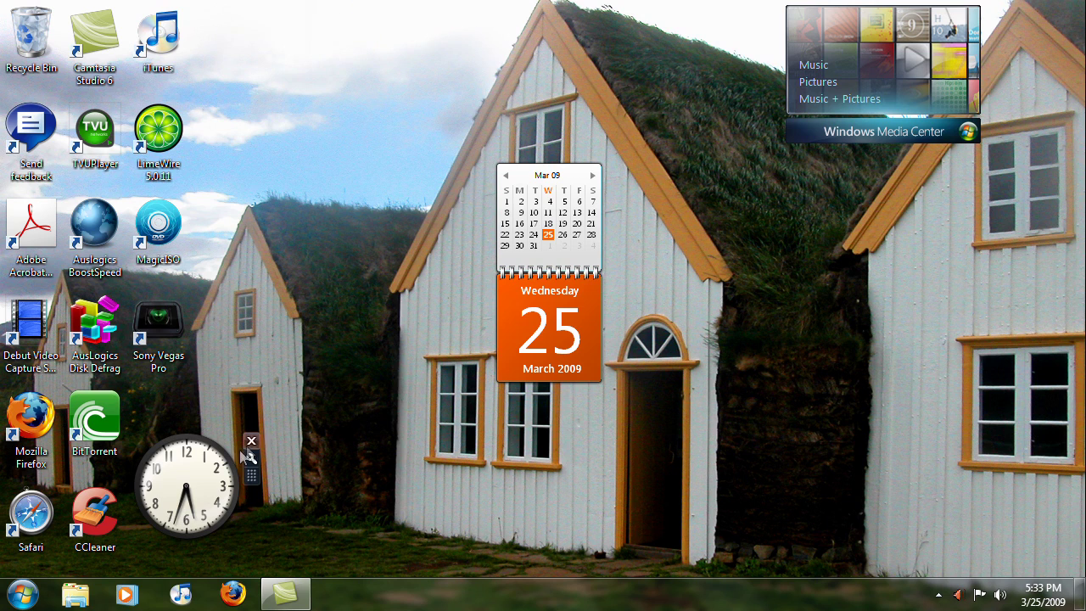